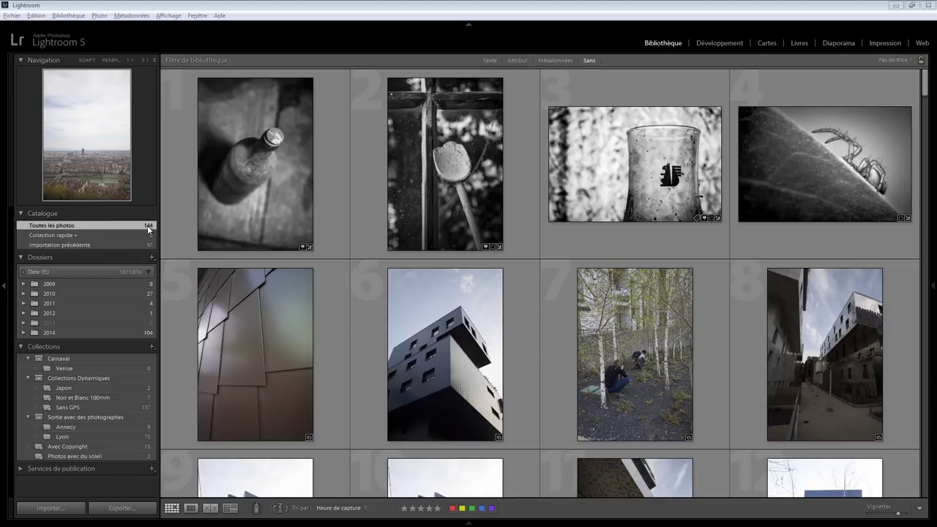
Step: Browse the 2014 folder and the Lyon collection, then return to all photographs
left_click(110, 333)
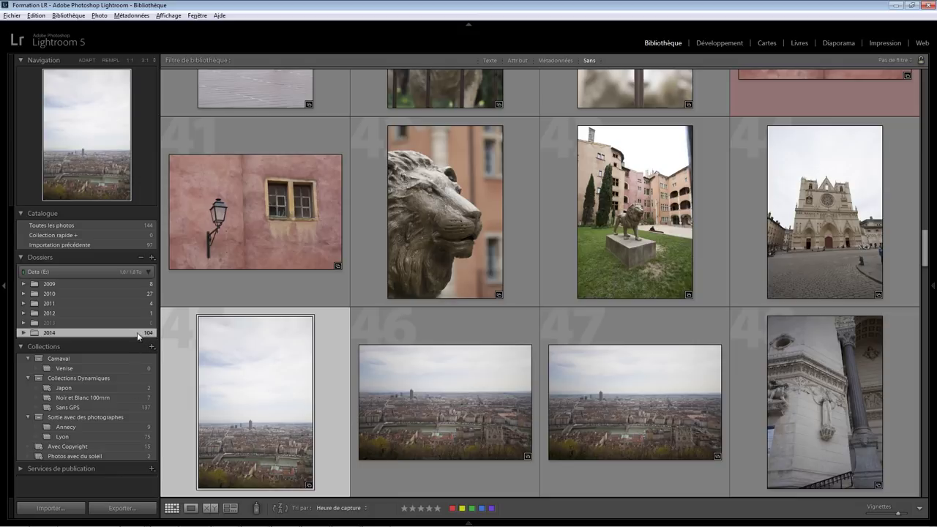
left_click(106, 437)
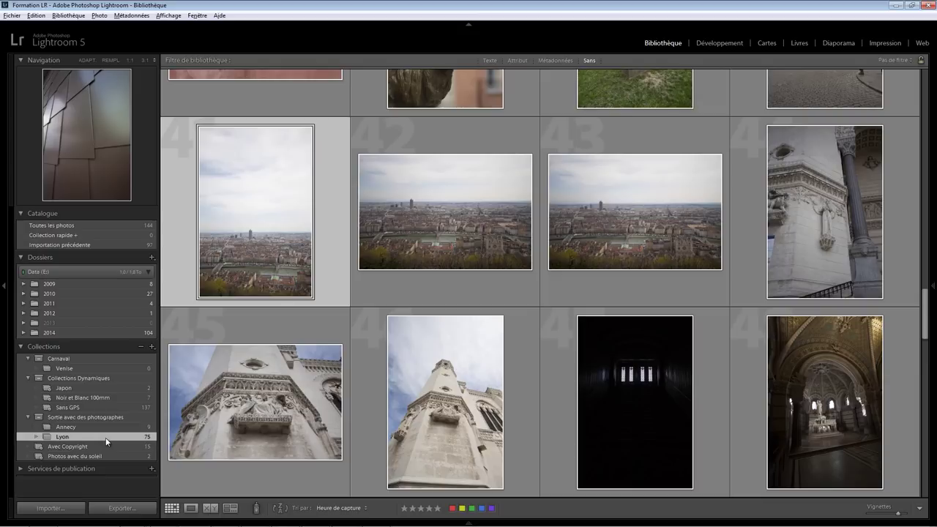
left_click(114, 225)
scroll(546, 193, "up", 5)
scroll(546, 193, "up", 5)
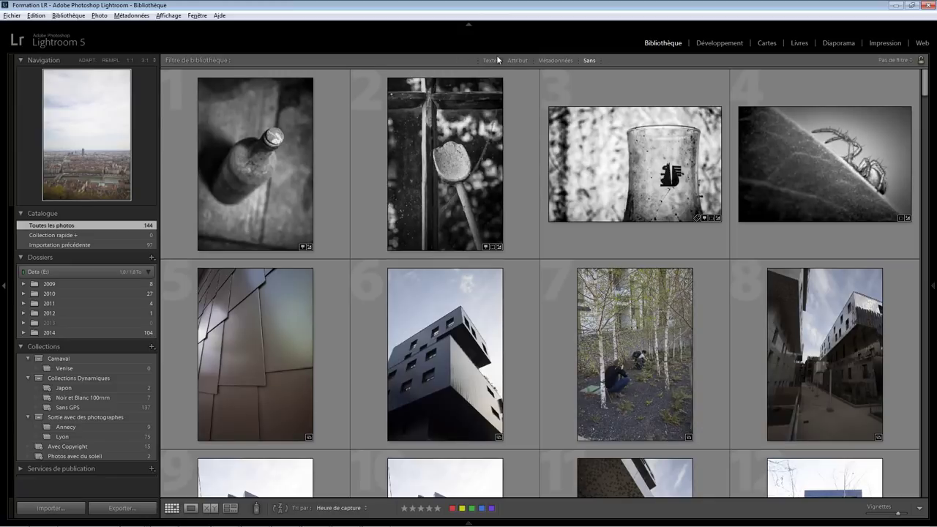
Step: Hide and then redisplay the Library filter bar from the view menu
left_click(168, 15)
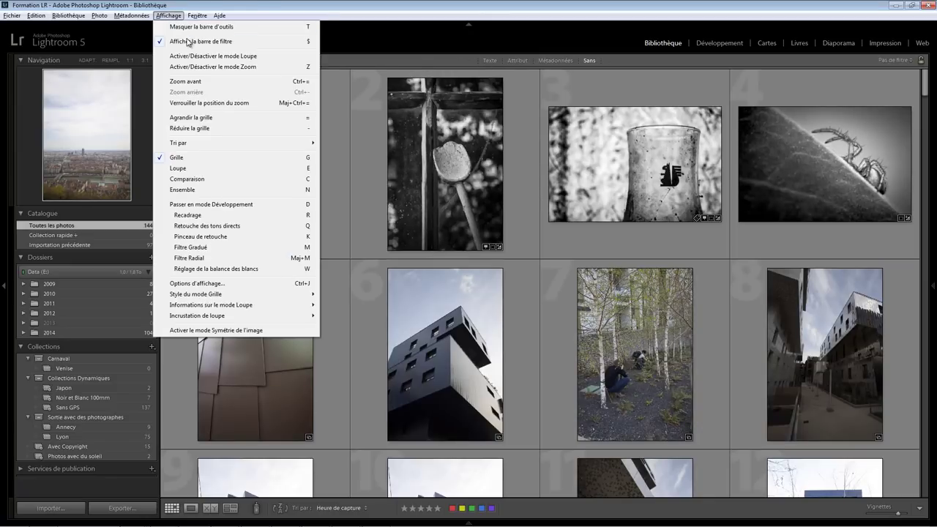
left_click(188, 44)
left_click(168, 15)
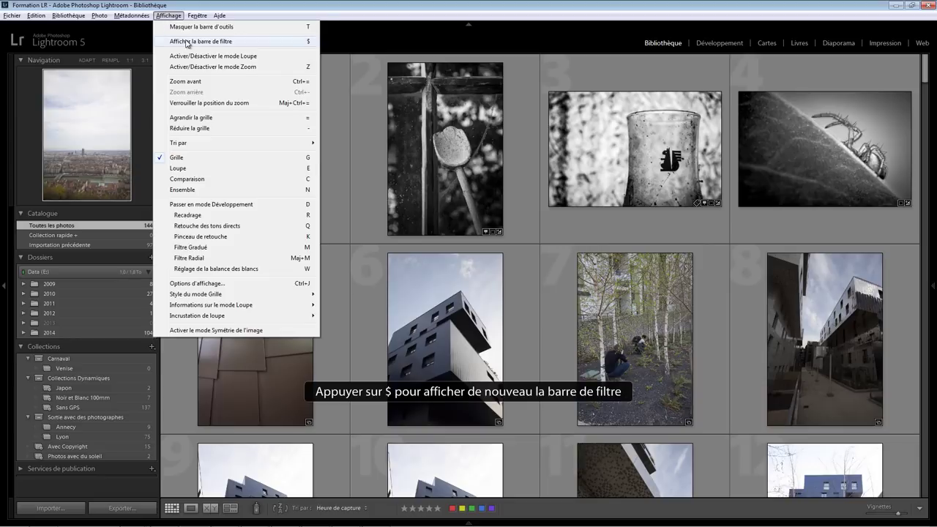
left_click(186, 41)
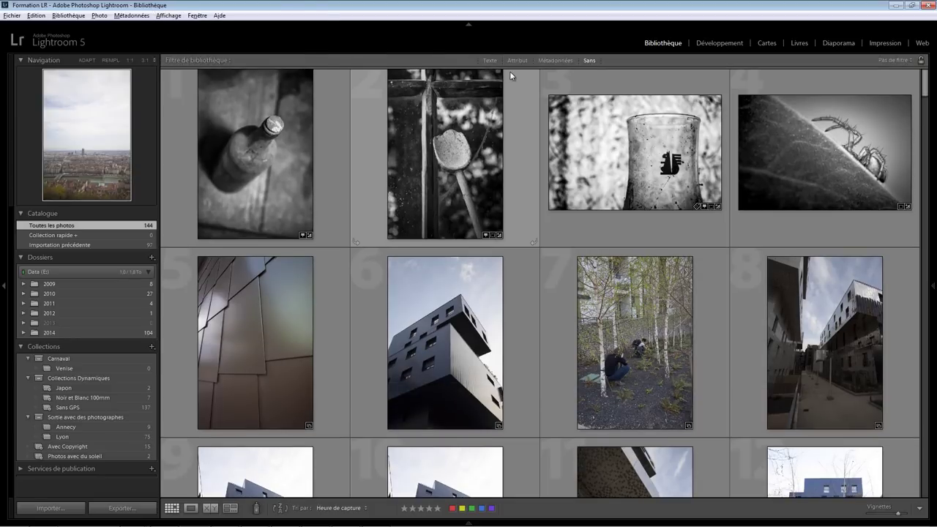
Step: Turn on the Texte filter and search any searchable field for 'Japon'
left_click(490, 60)
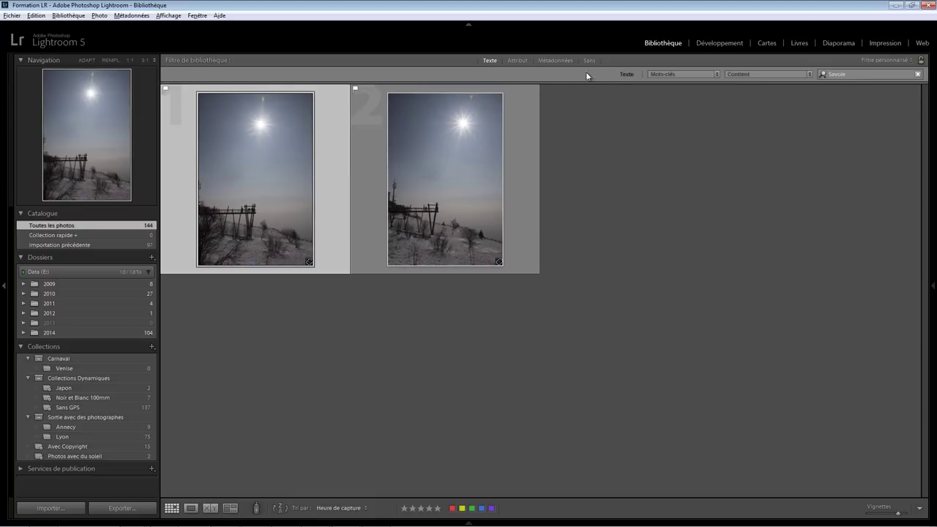
left_click(695, 74)
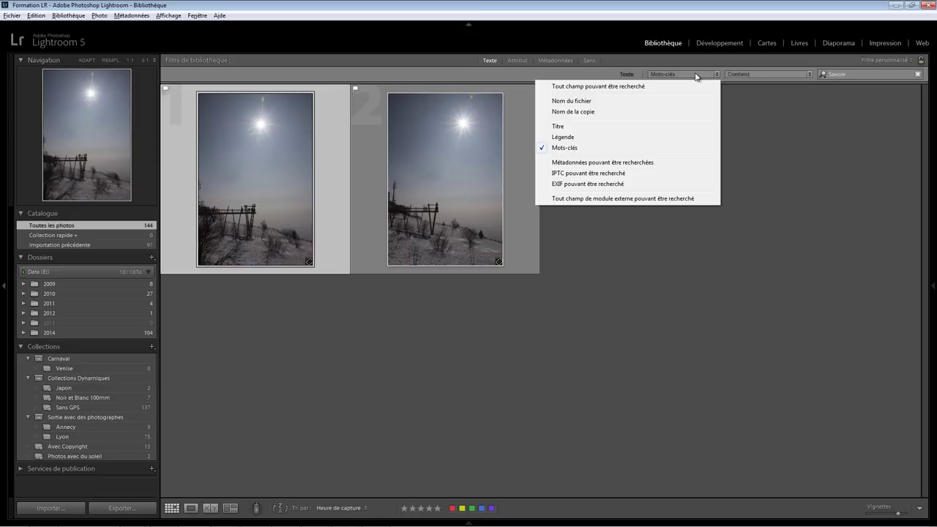
left_click(563, 88)
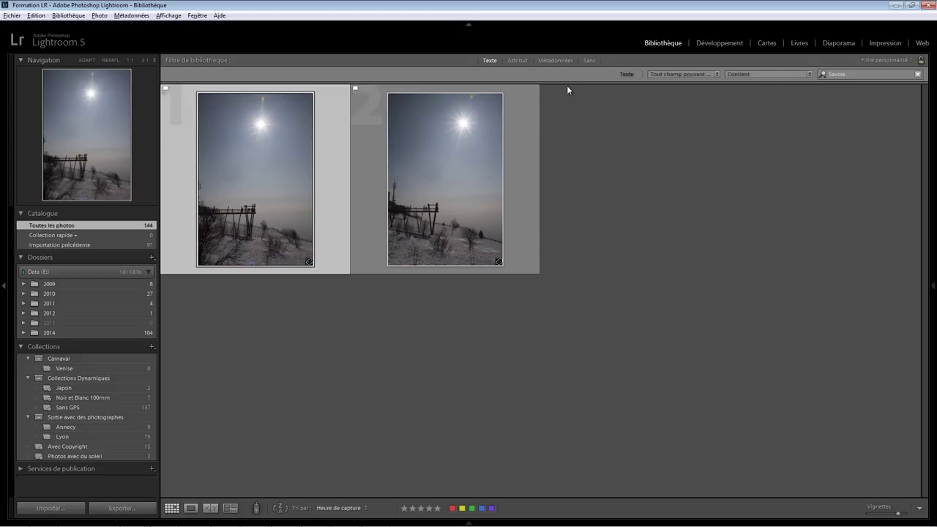
left_click(849, 74)
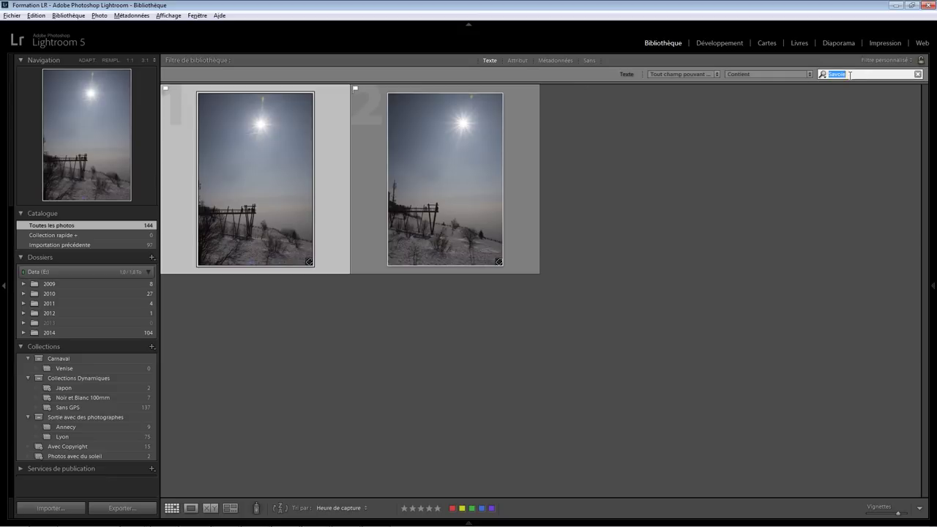
type("Japon")
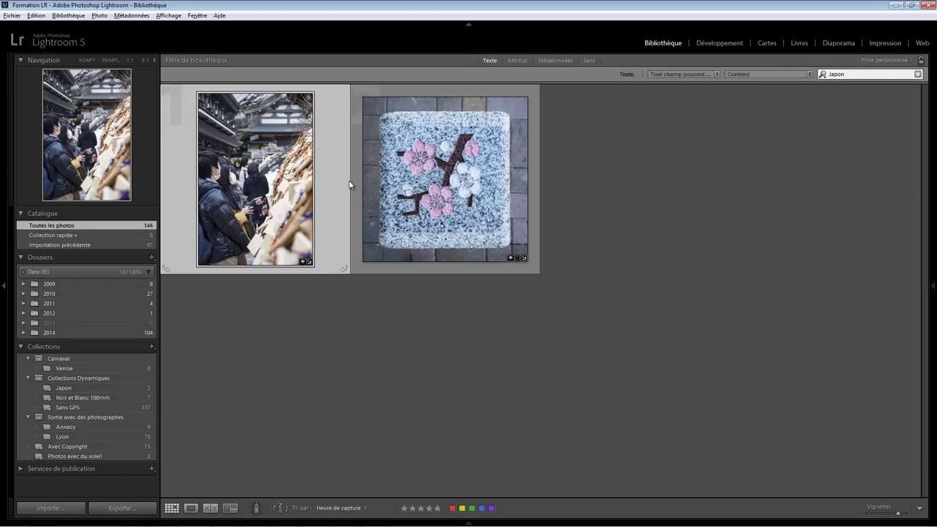
left_click(681, 74)
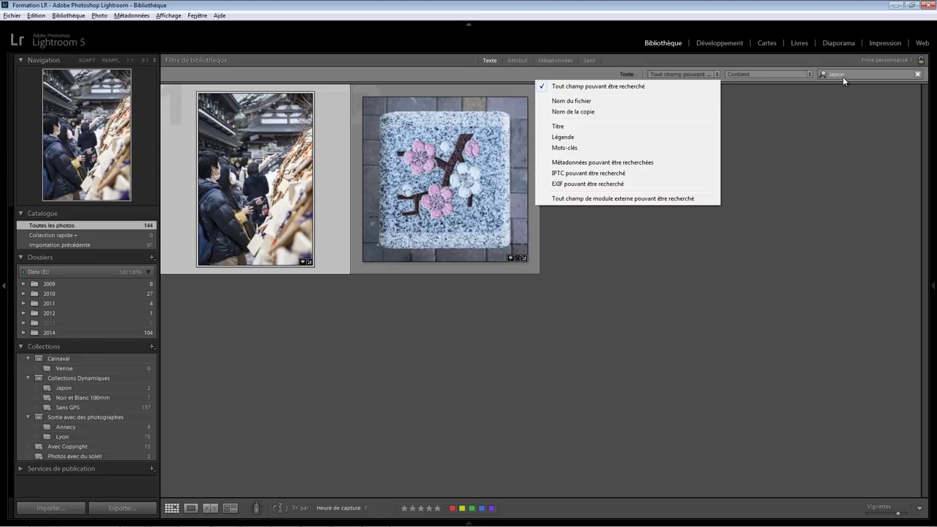
Step: Switch the library filter from Texte to Attribut
left_click(518, 59)
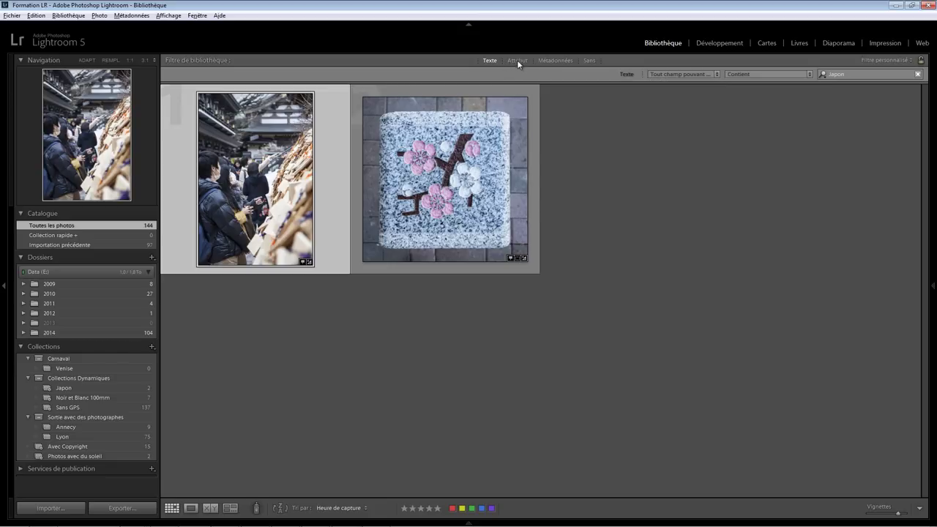
left_click(517, 60)
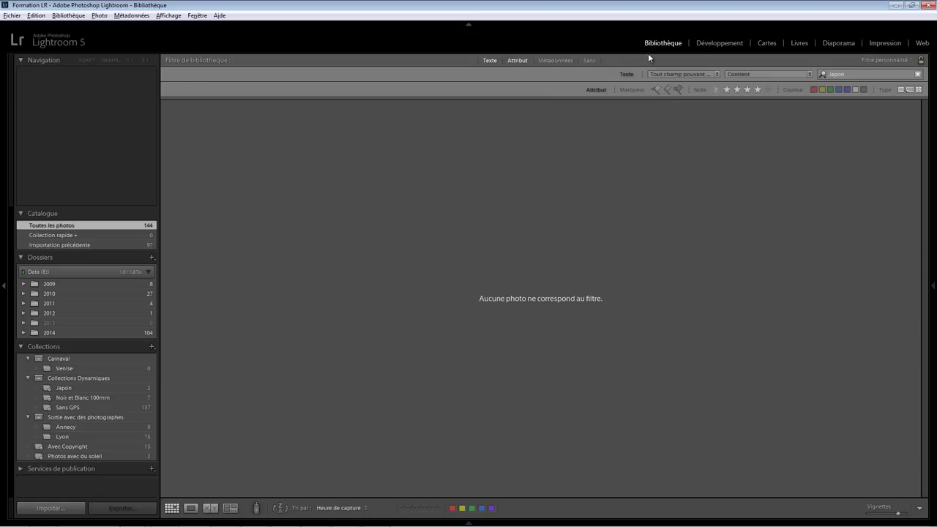
left_click(490, 61)
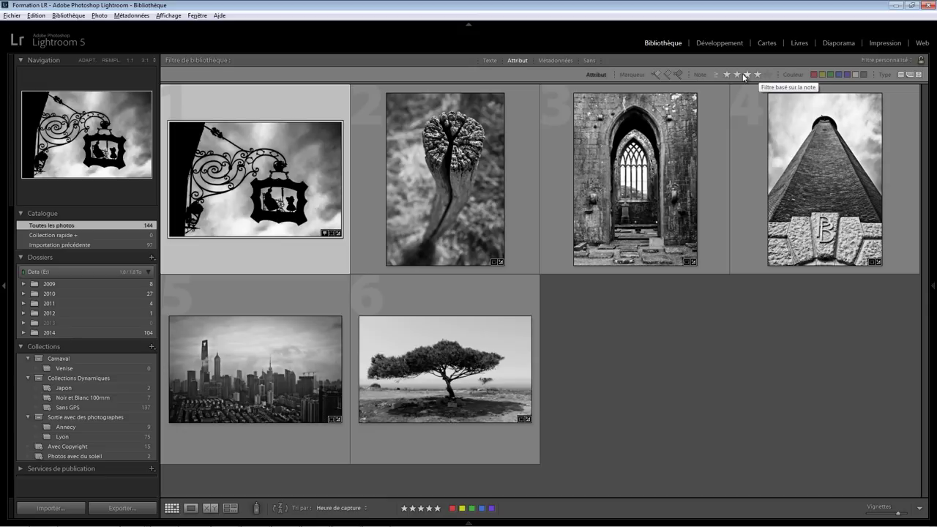
Step: Try a five-star rating filter, clear it, then filter red and green colour labels
left_click(749, 75)
left_click(766, 74)
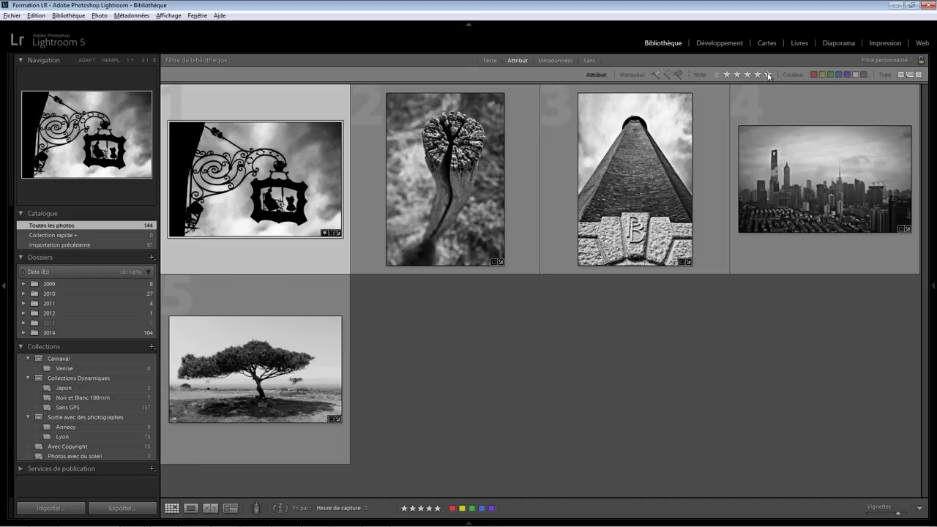
left_click(768, 75)
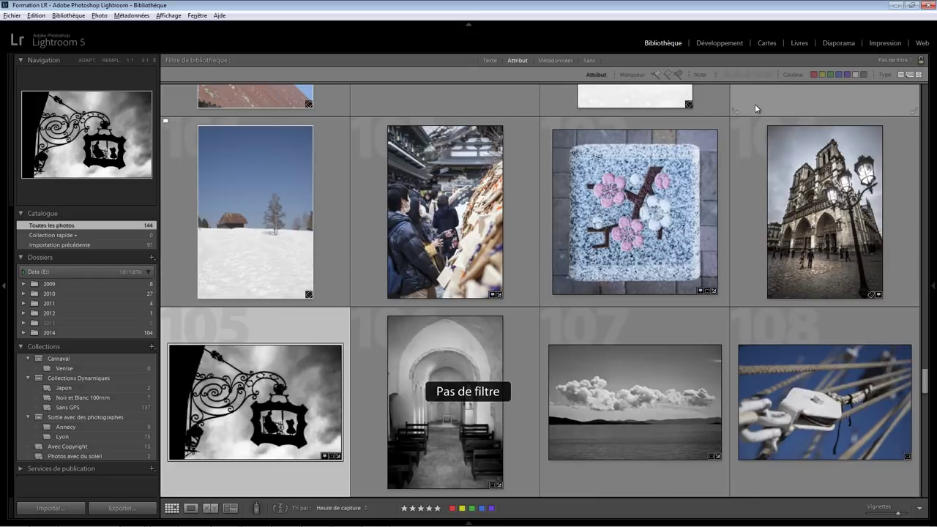
left_click(814, 74)
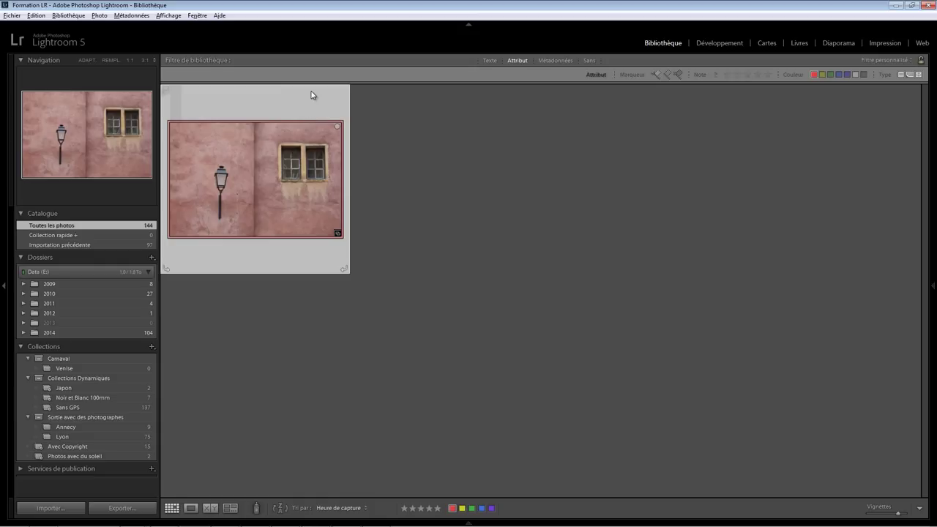
left_click(831, 75, "shift")
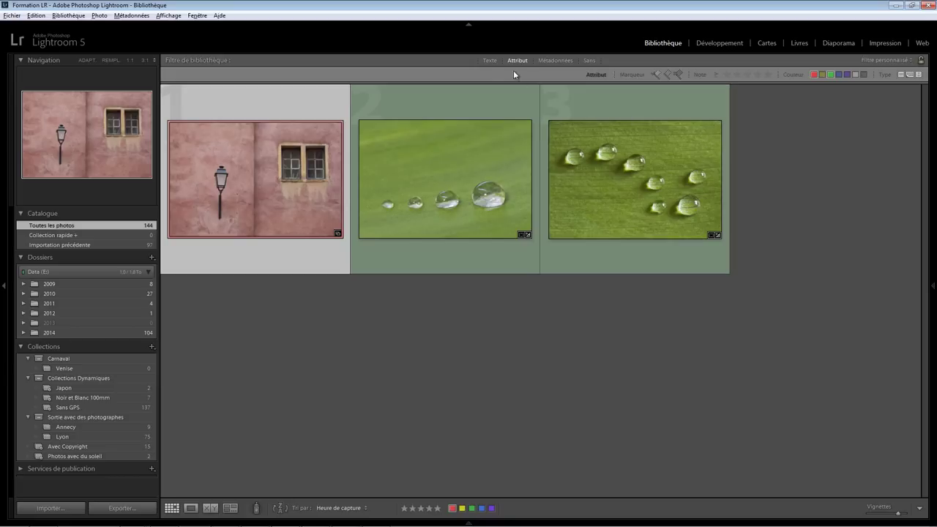
Step: Switch to Métadonnées filtering with Attribut off, and set the first column to Pays
left_click(555, 61, "shift")
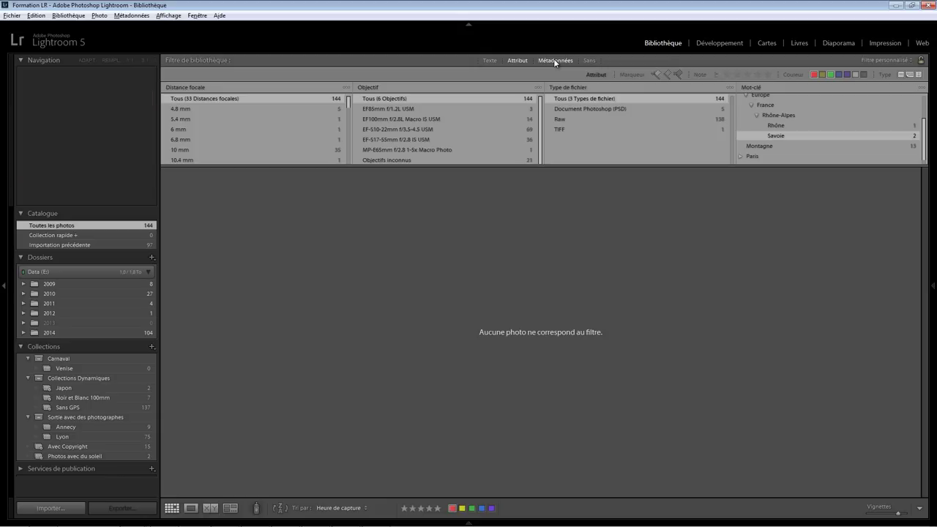
left_click(516, 60)
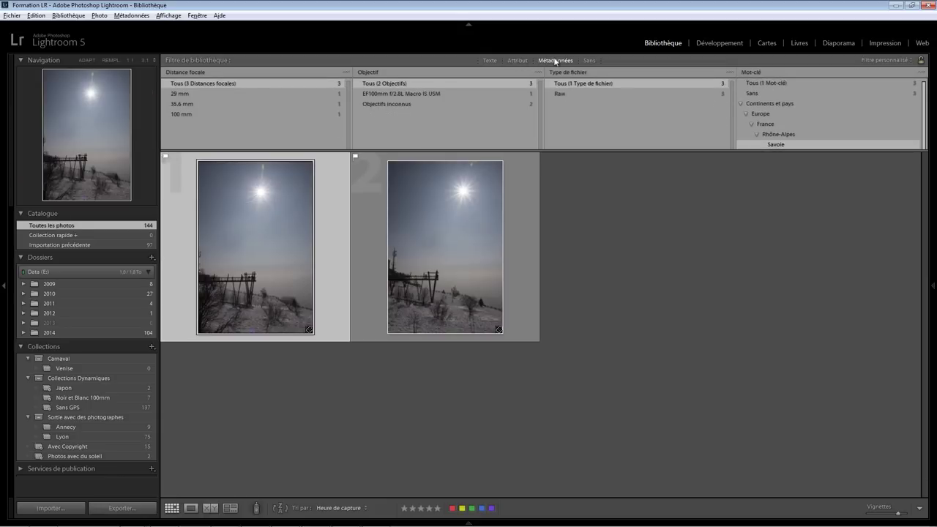
left_click(521, 60)
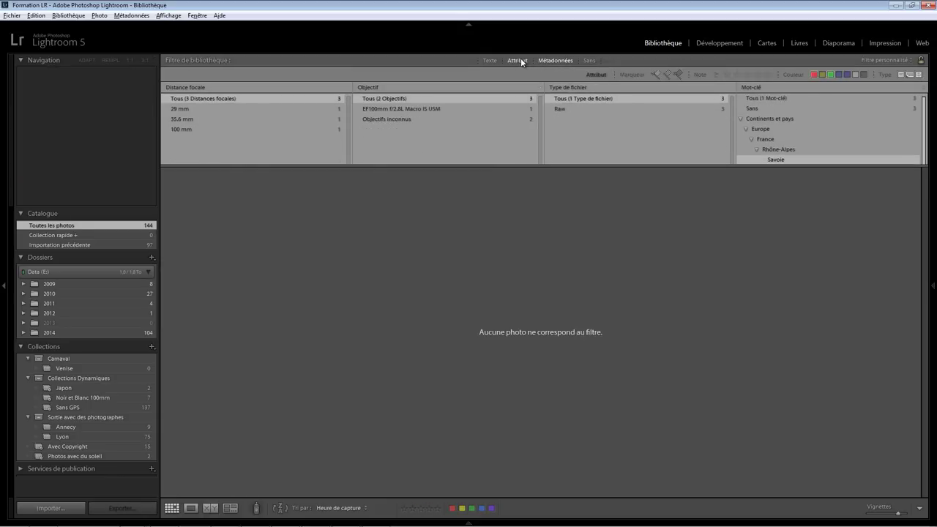
left_click(521, 61)
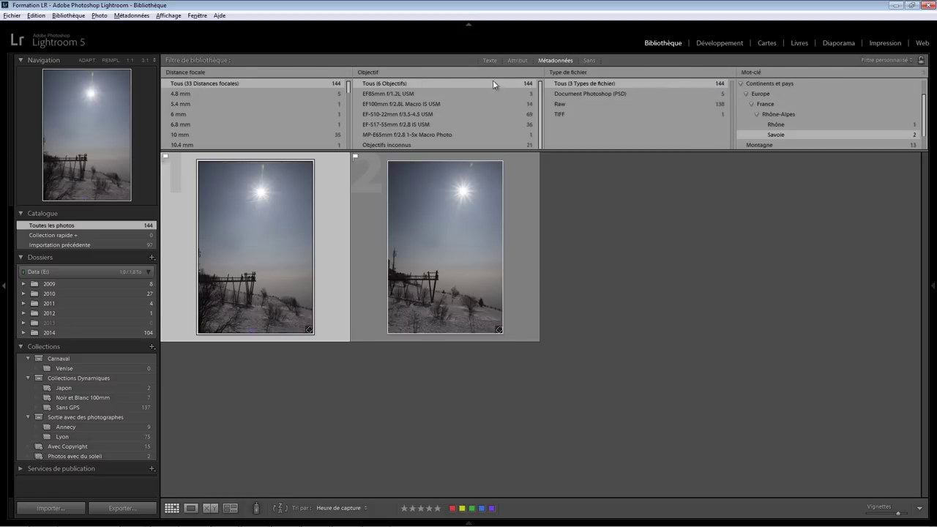
mouse_move(191, 72)
left_click(189, 74)
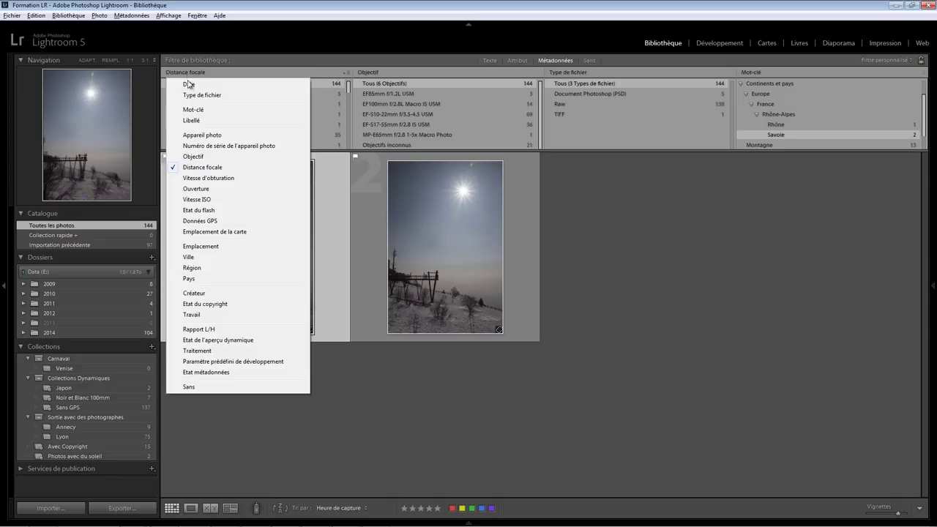
left_click(203, 280)
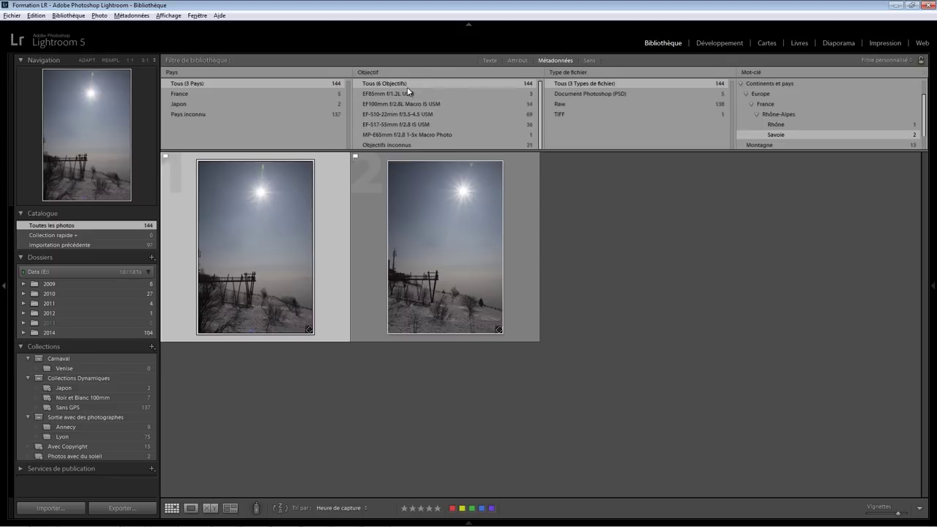
Step: Set the third column to Ouverture, then filter France photos shot with the EF-S10-22mm f/3.5-4.5 USM lens
left_click(565, 74)
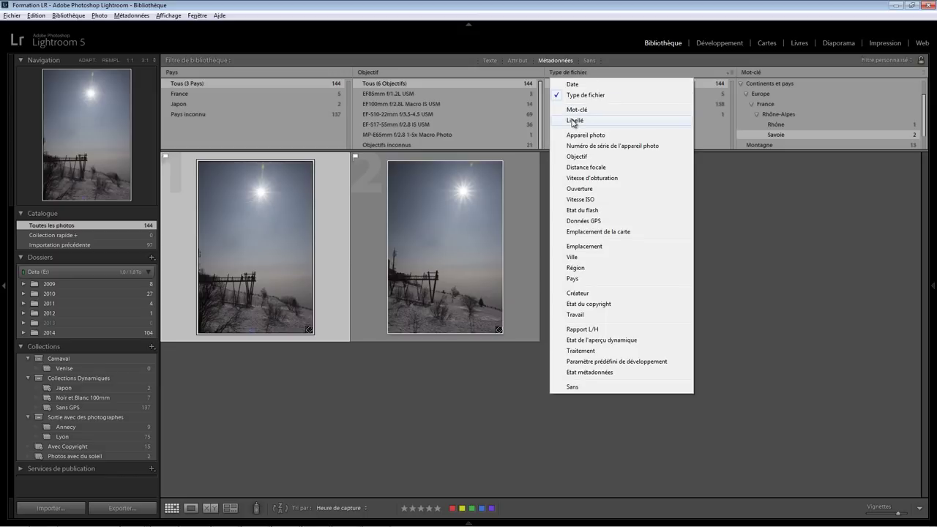
left_click(579, 189)
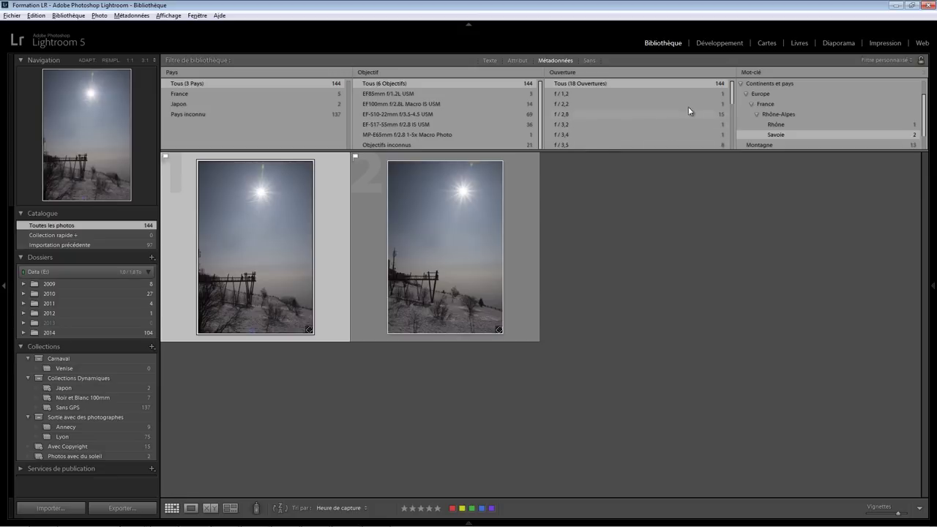
mouse_move(732, 96)
left_mouse_down()
mouse_move(731, 144)
mouse_move(732, 91)
left_mouse_up()
left_click(751, 72)
left_click(180, 95)
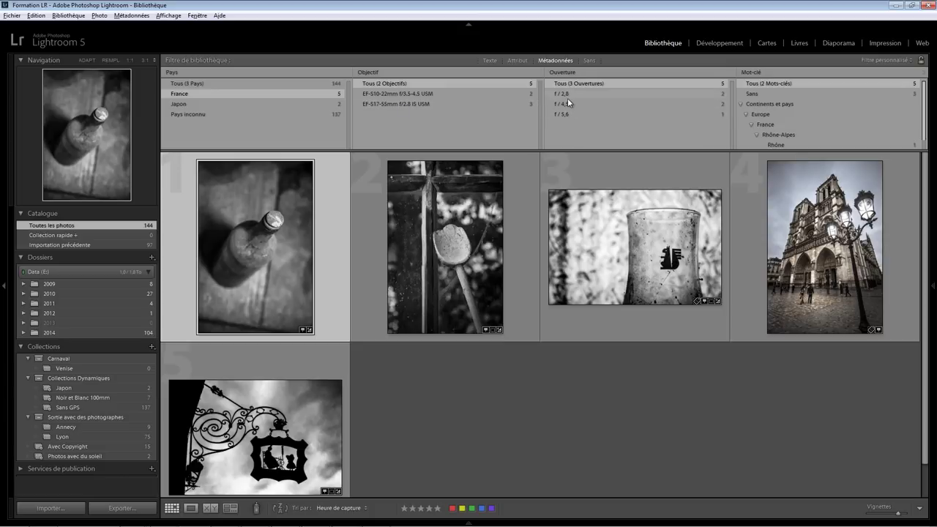
left_click(402, 92)
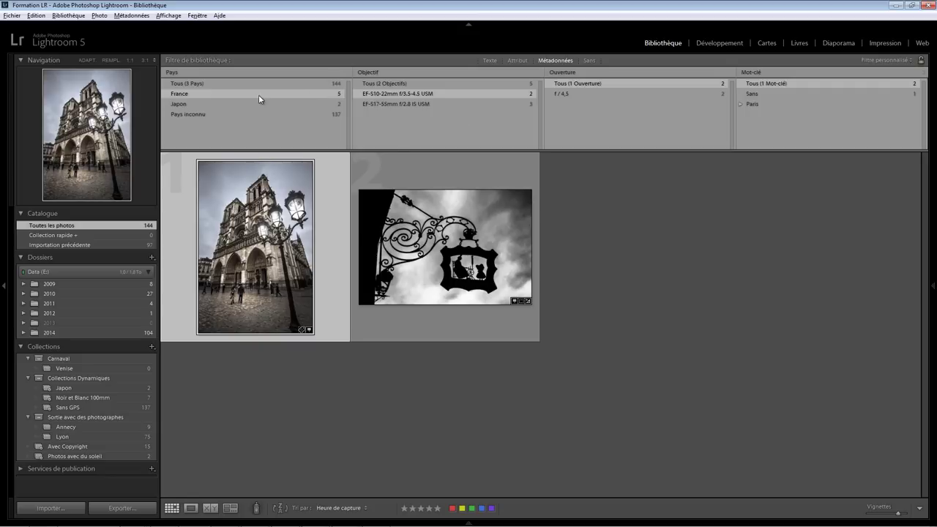
left_click(174, 74)
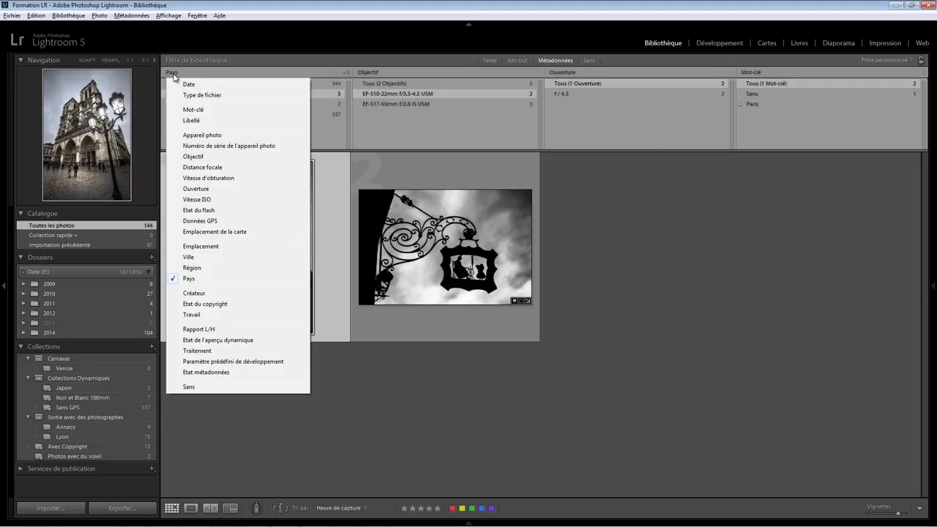
Step: Set the first column to Etat du copyright and keep copyright-protected photos with unknown lenses
left_click(223, 304)
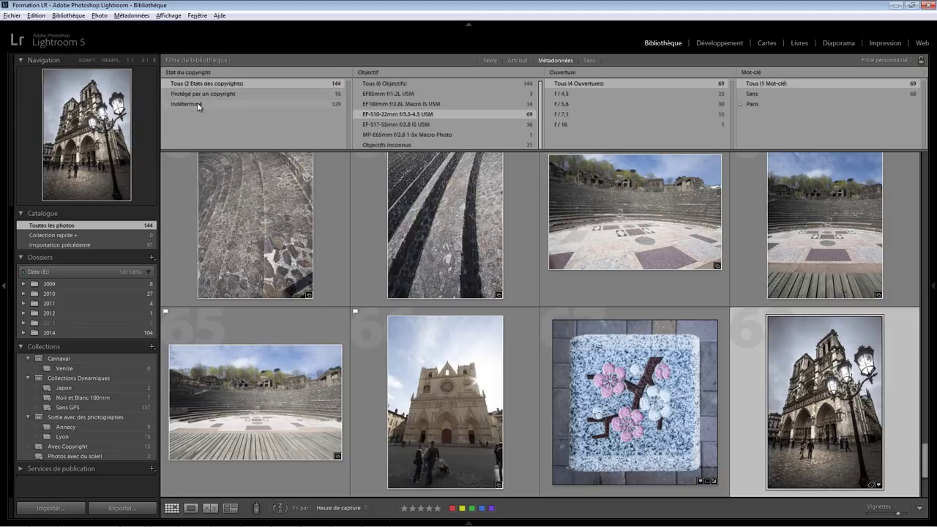
left_click(196, 94)
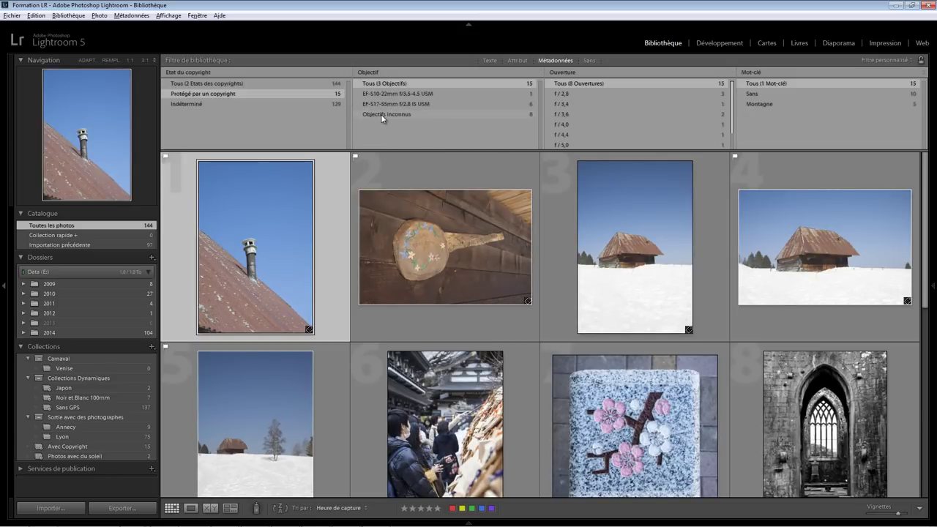
left_click(382, 115)
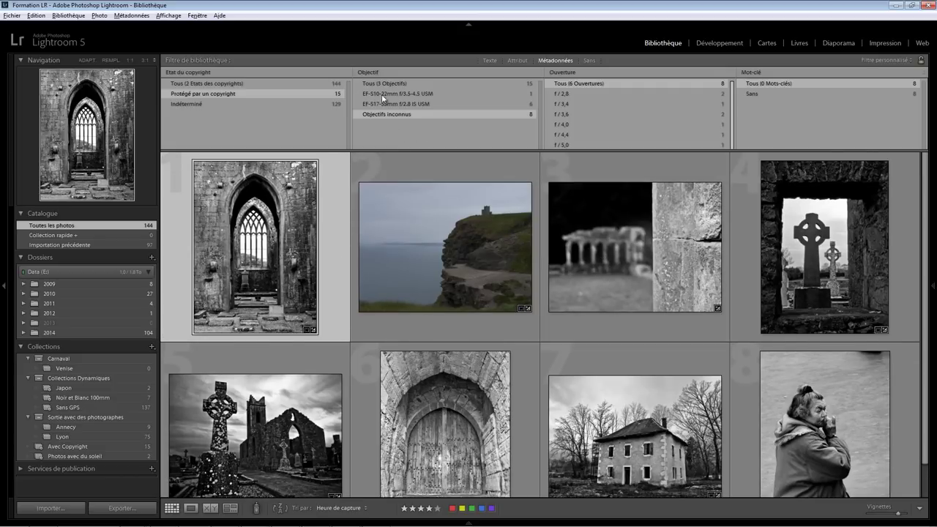
left_click(370, 73)
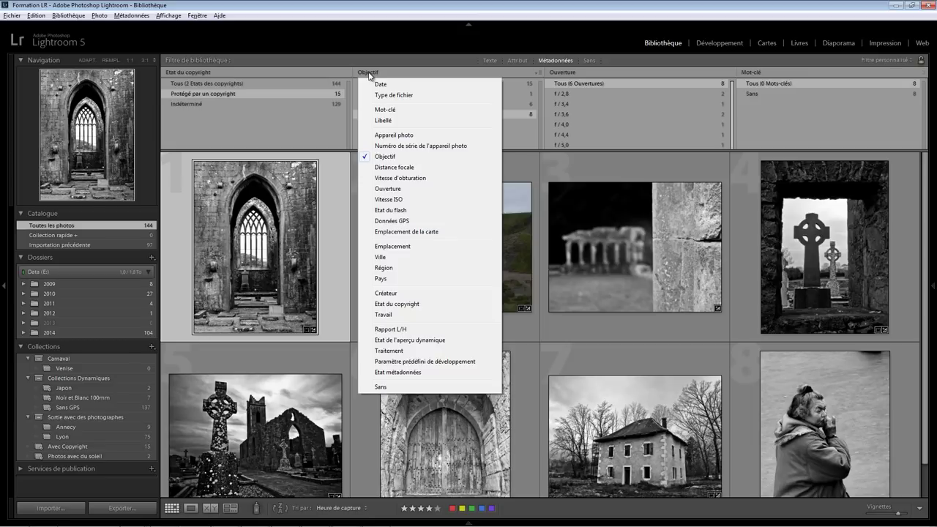
Step: Set the second column to Appareil photo, listing Canon EOS 50D and DMC-FZ28
left_click(401, 135)
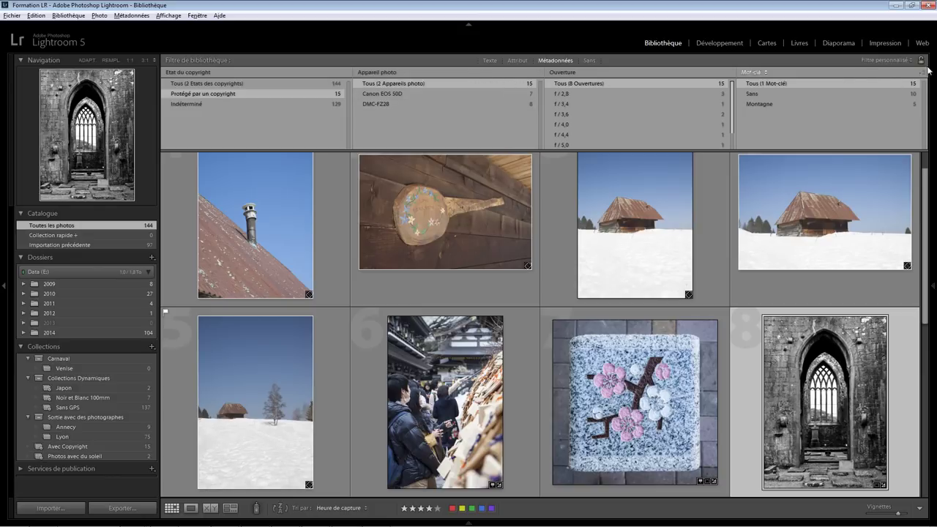
left_click(926, 75)
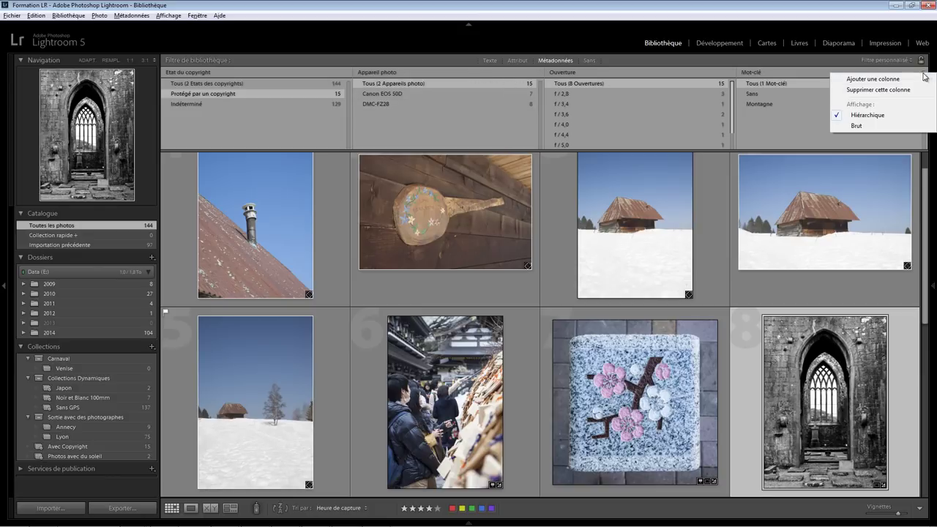
Step: Delete the Mot-clé column and add a new column set to Etat du flash
left_click(899, 93)
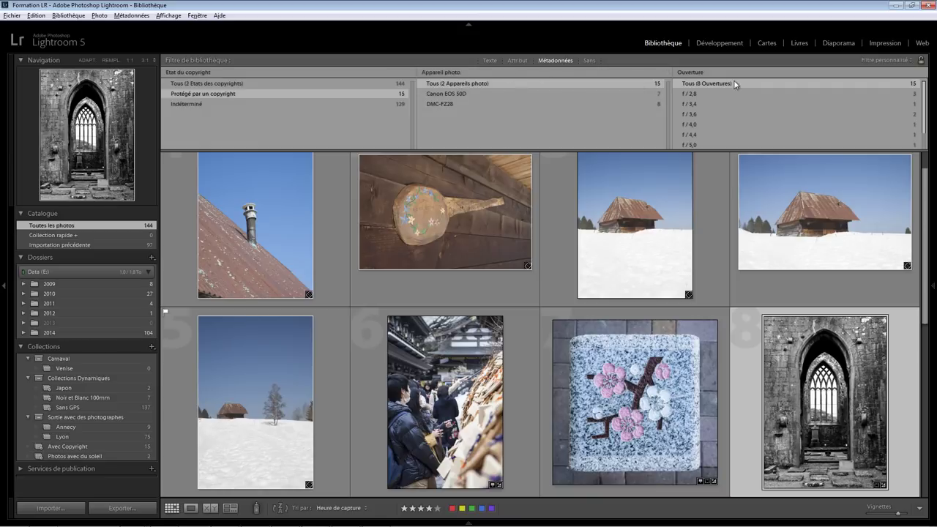
left_click(924, 76)
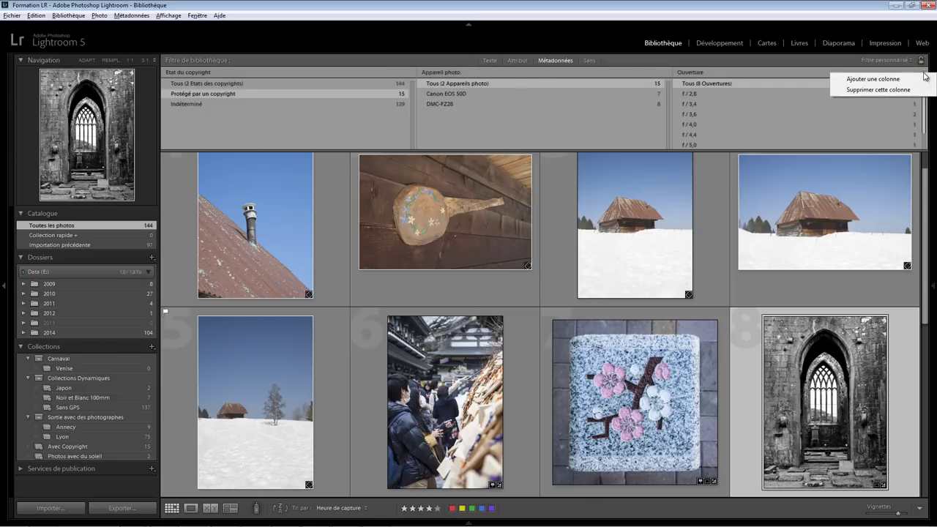
left_click(900, 79)
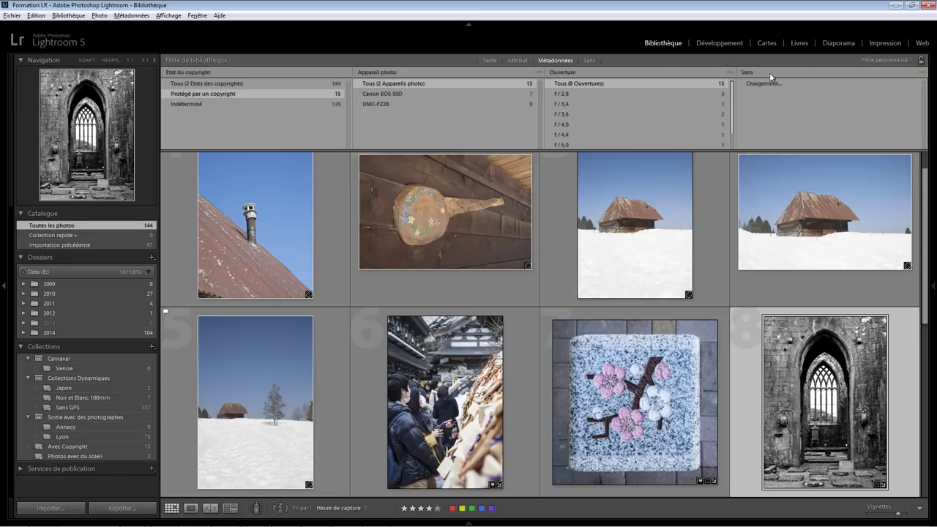
left_click(747, 73)
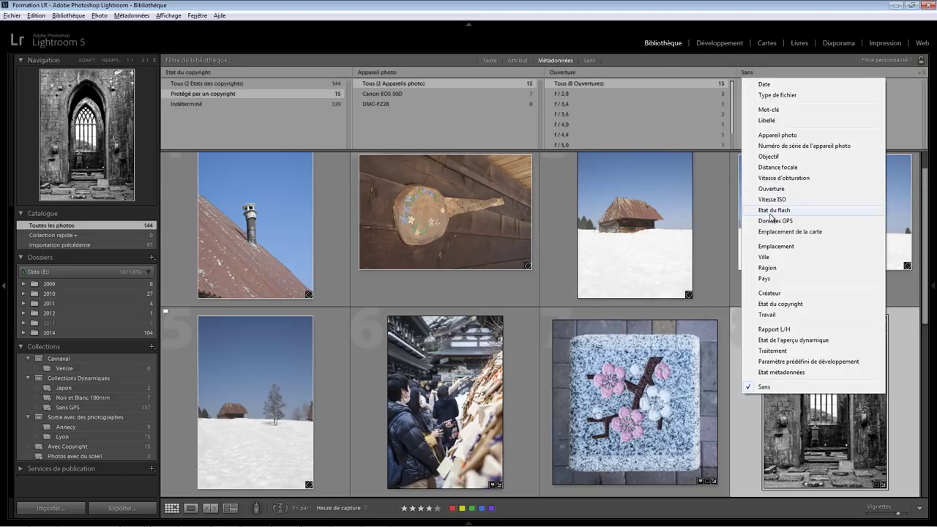
left_click(770, 211)
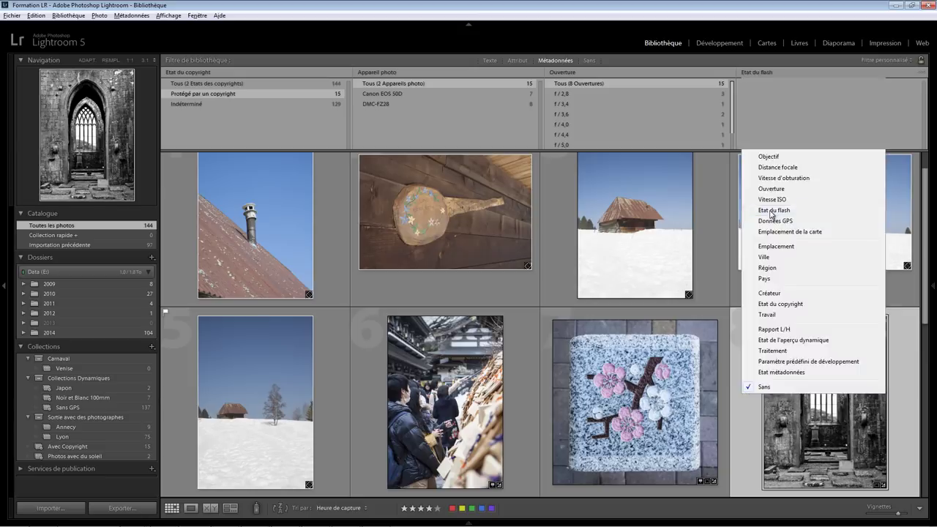
Step: Add two more empty filter columns, then remove both again
left_click(921, 74)
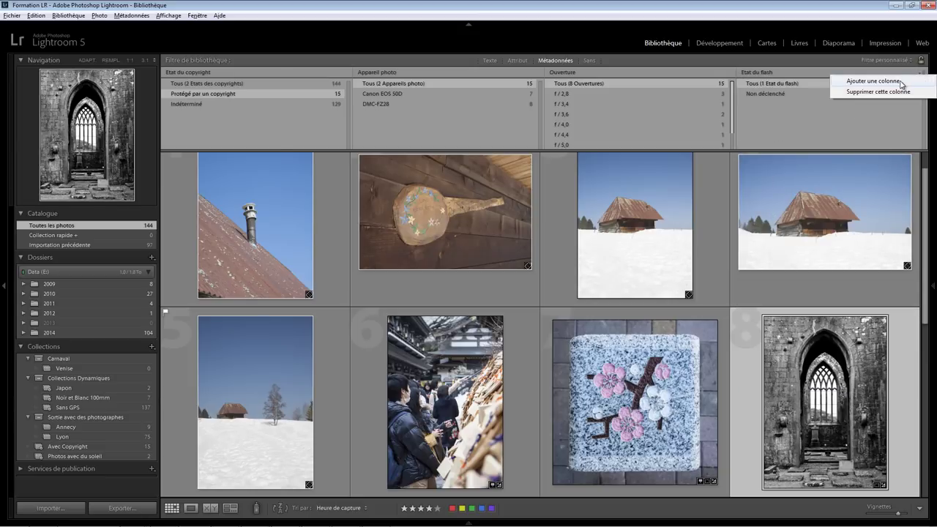
left_click(871, 79)
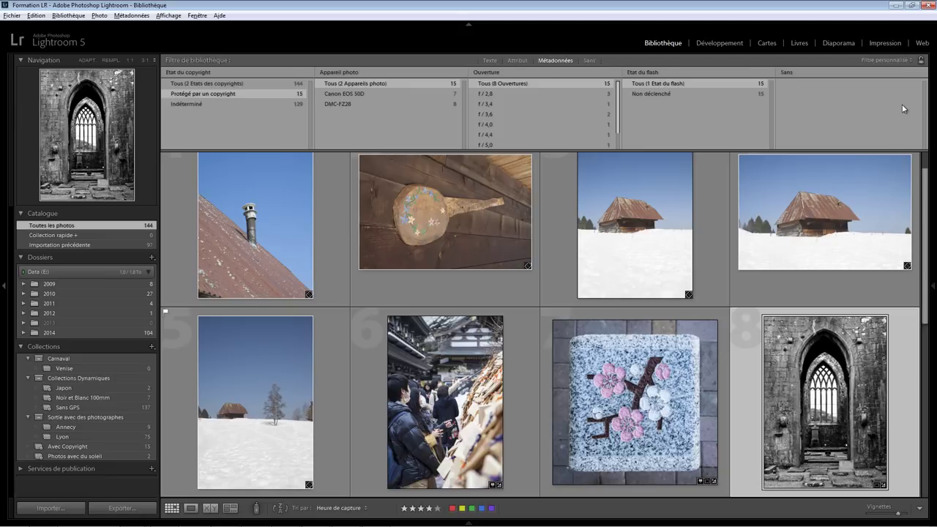
left_click(925, 73)
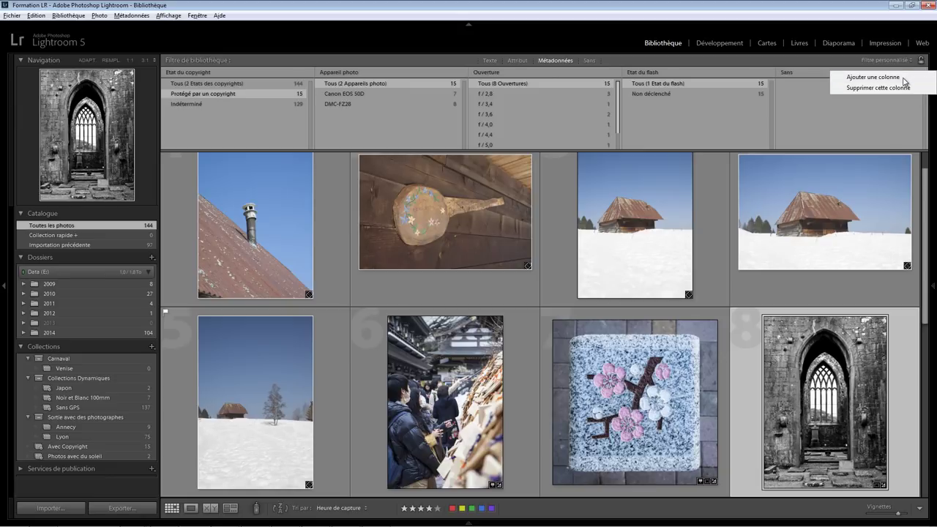
left_click(906, 79)
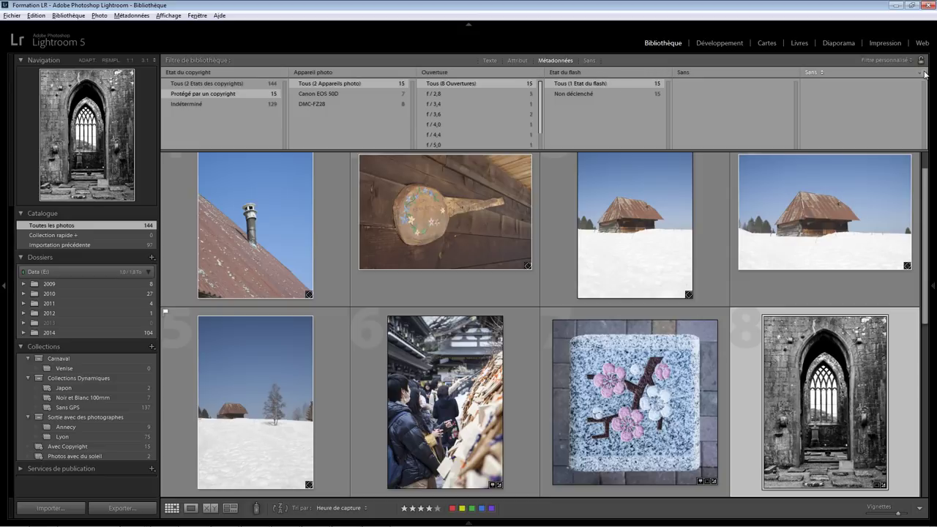
left_click(927, 74)
left_click(882, 88)
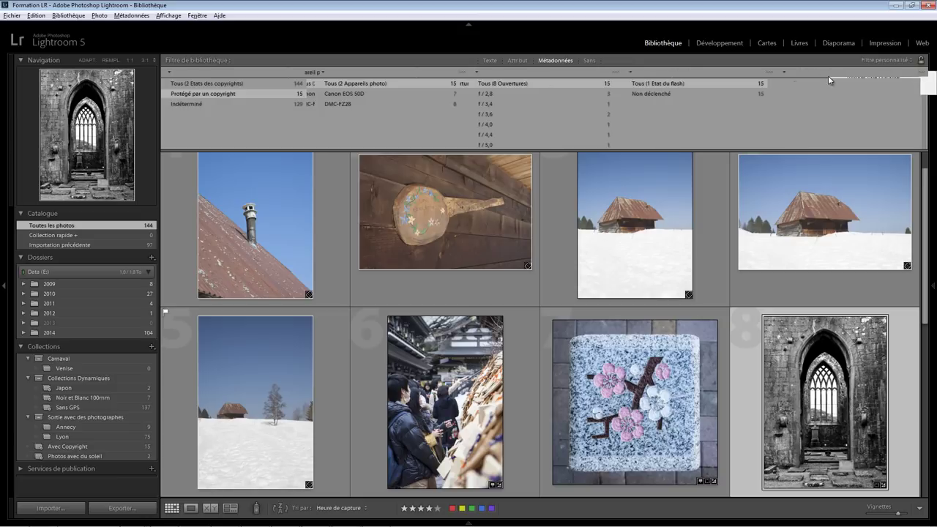
left_click(927, 75)
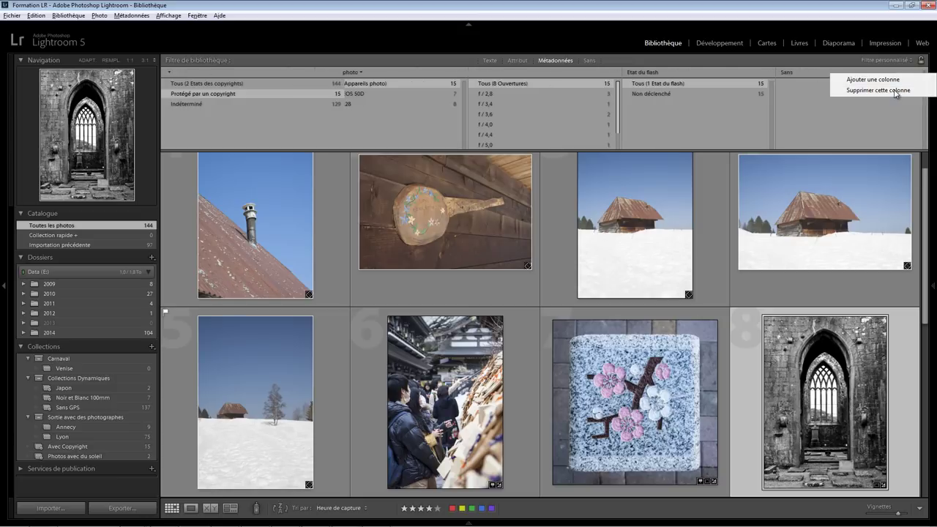
left_click(894, 90)
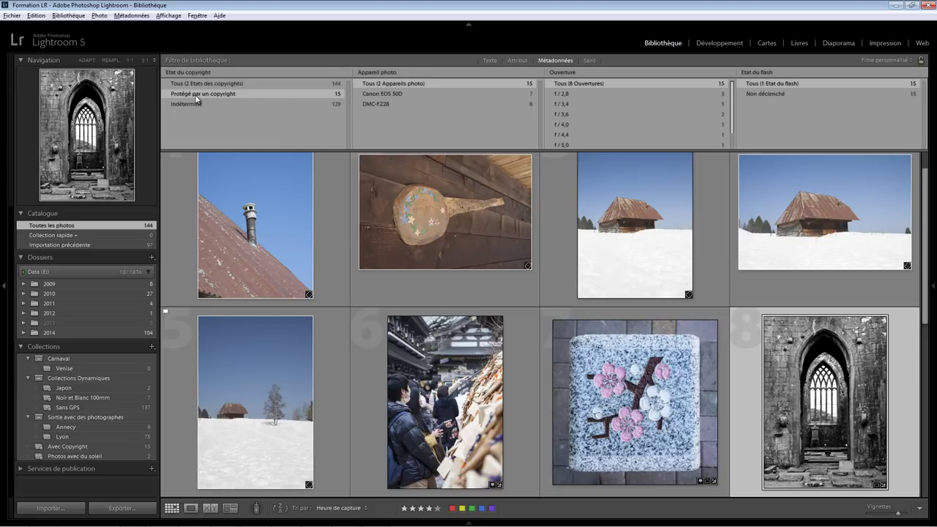
Step: Filter to Canon EOS 50D photos shot at f / 7,1
left_click(381, 97)
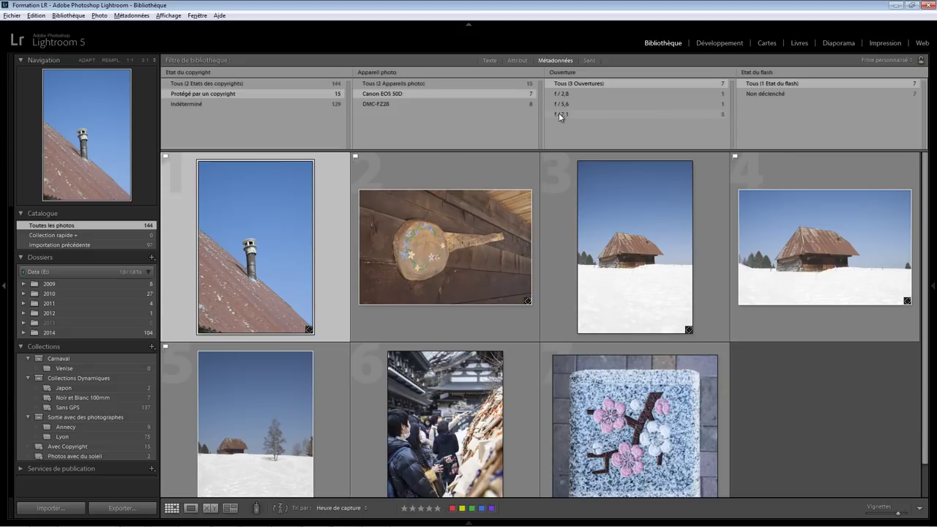
left_click(560, 114)
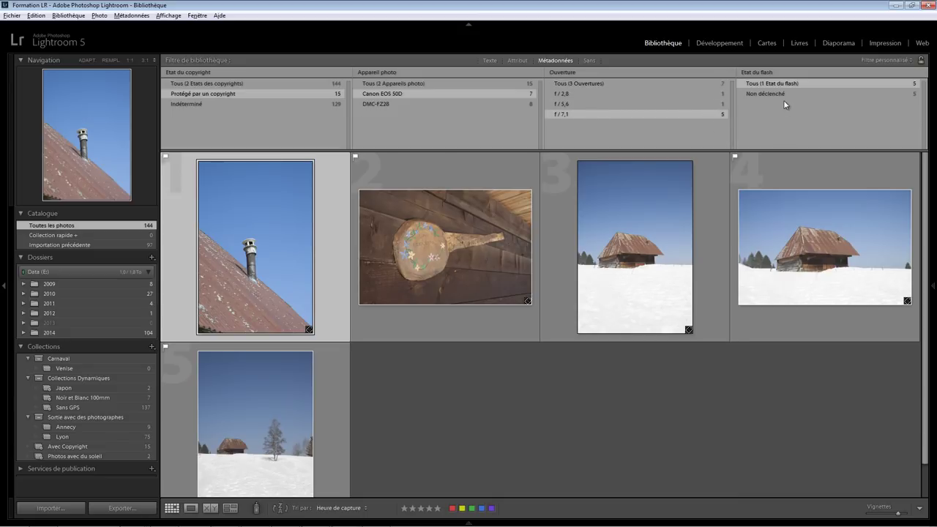
left_click(884, 60)
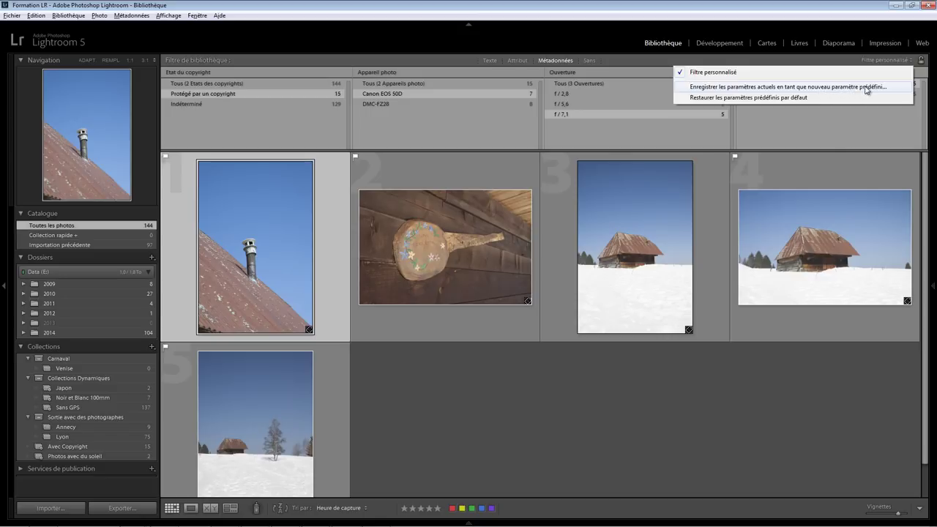
Step: Save the current filter settings as a new preset named 'Essai'
left_click(770, 91)
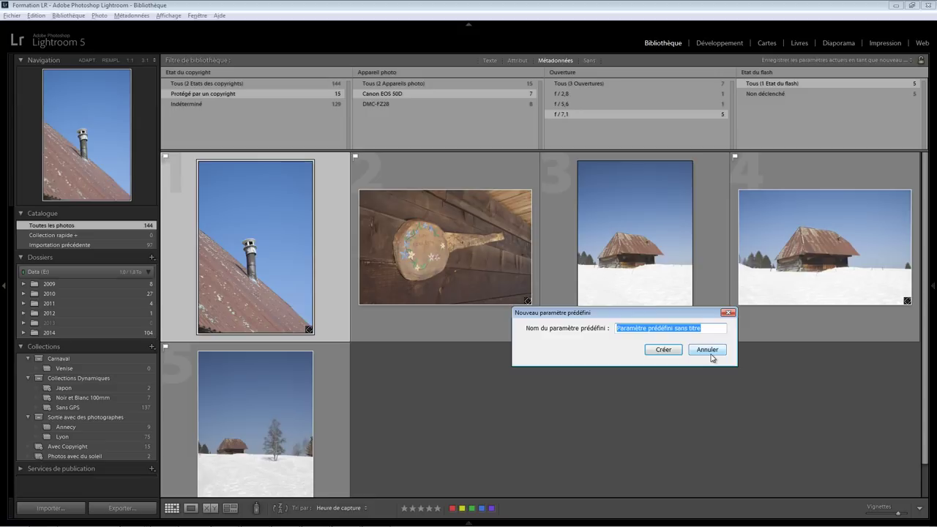
type("Essai")
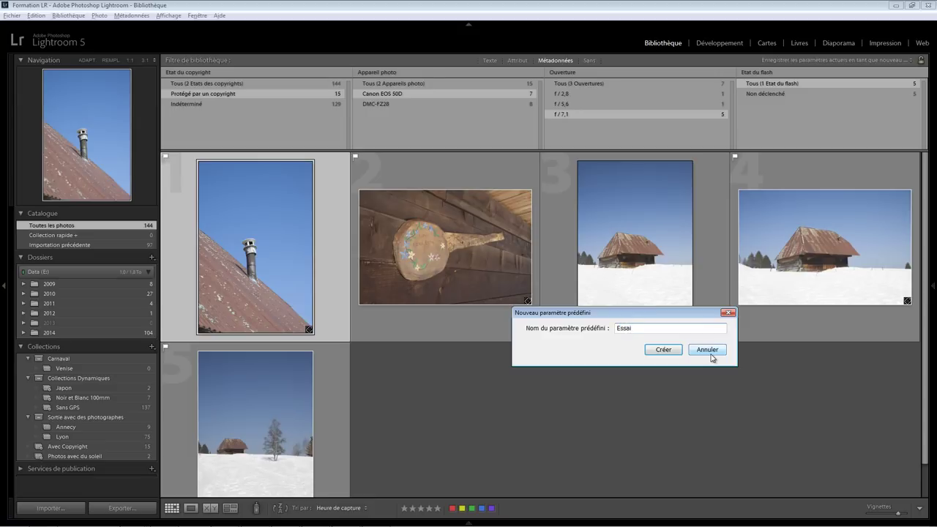
left_click(664, 350)
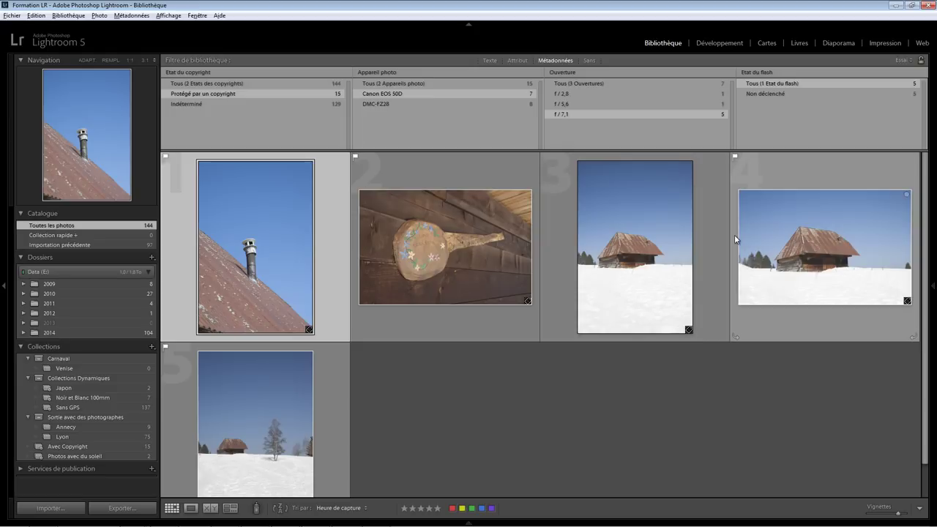
left_click(903, 61)
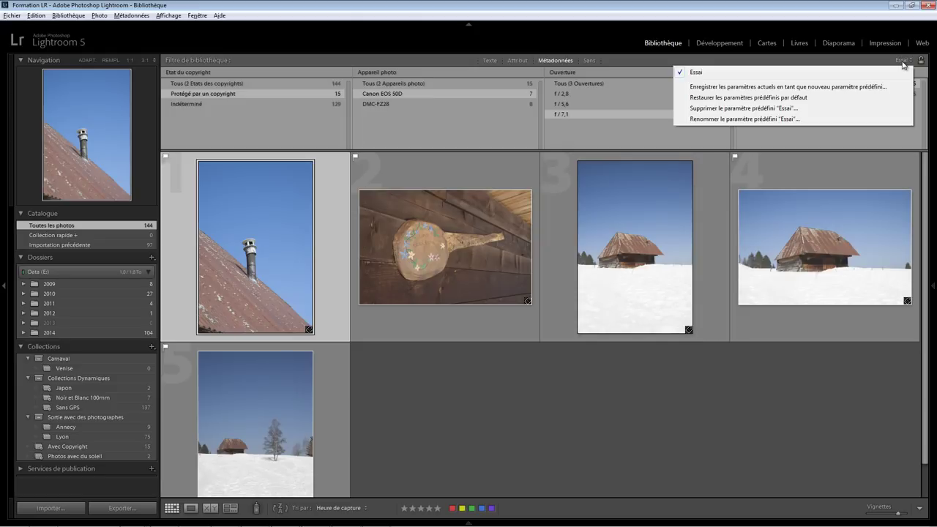
Step: Switch the aperture to f / 2,8, then reapply the Essai preset to restore five photos
left_click(574, 95)
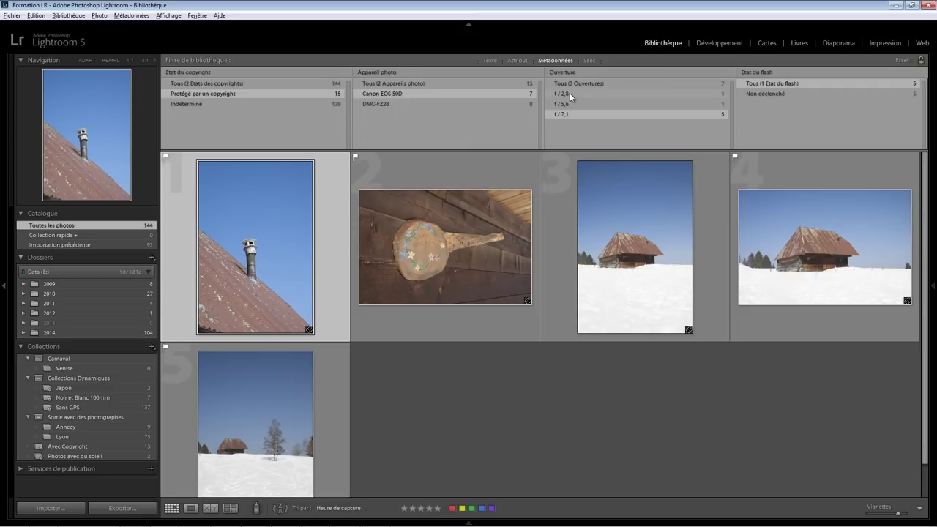
left_click(570, 95)
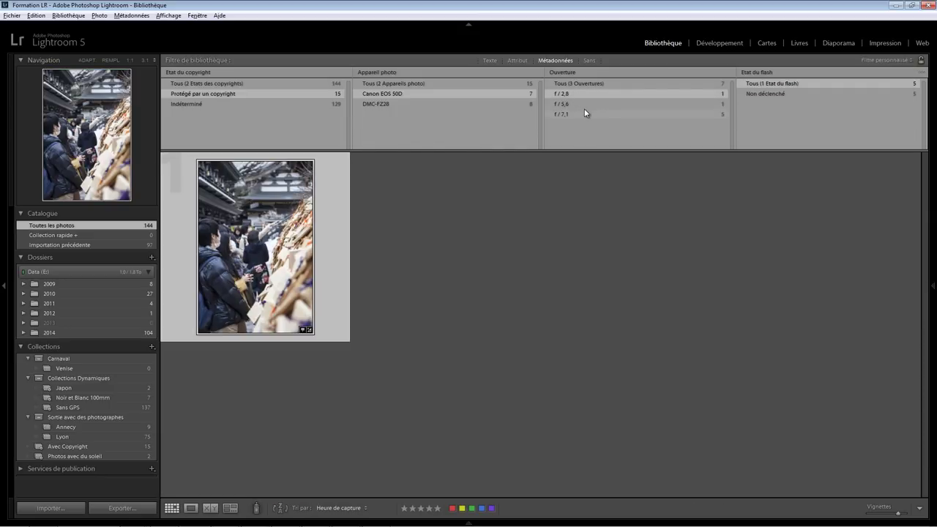
left_click(878, 64)
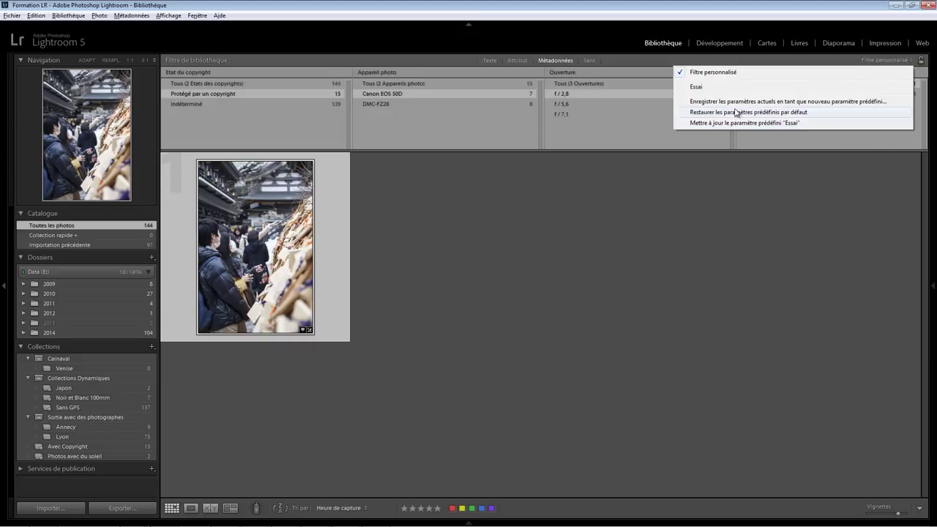
left_click(703, 86)
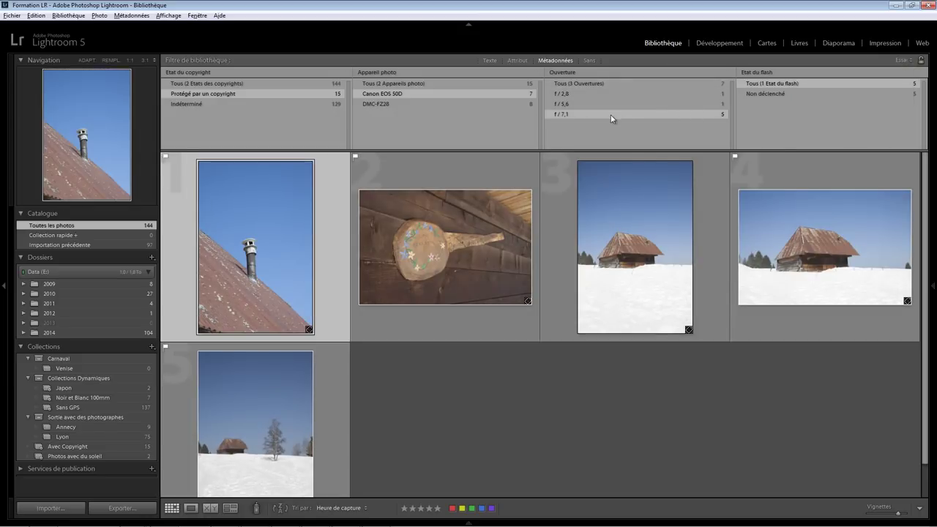